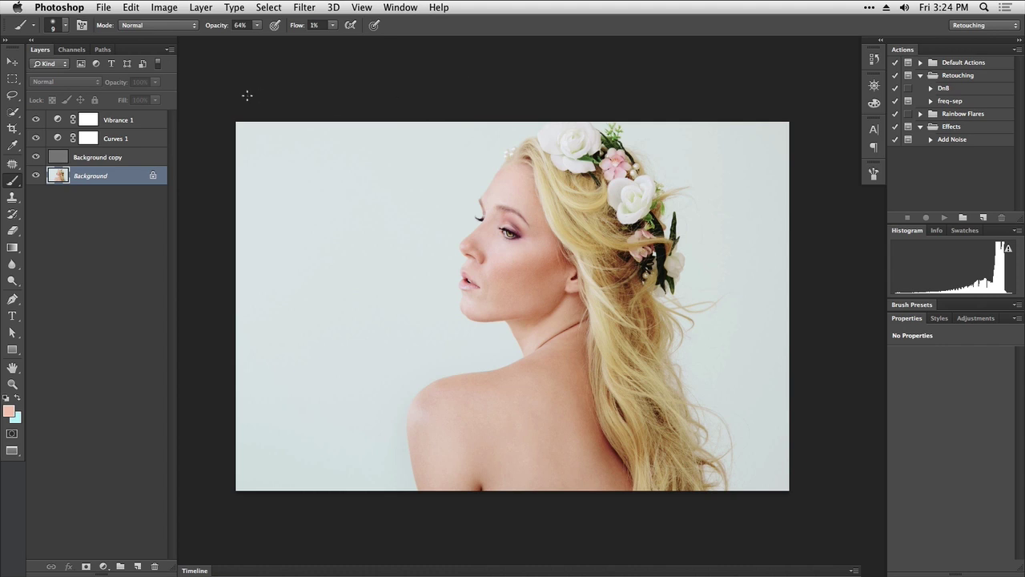
- Open Image Size for the 5184 × 3456 px portrait and switch width units to Percent
{"action": "left_click", "coordinate": [164, 8]}
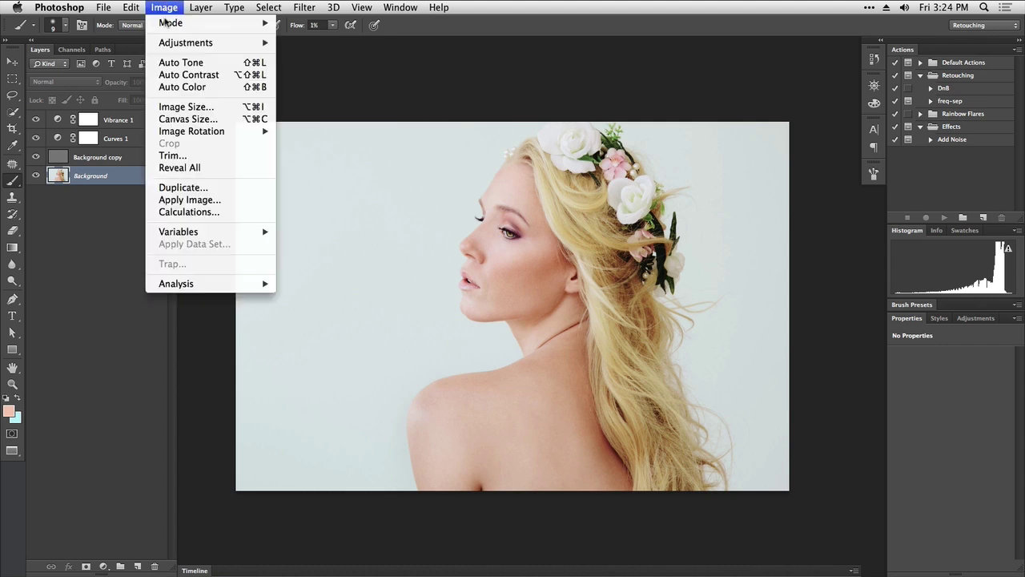
{"action": "left_click", "coordinate": [165, 109]}
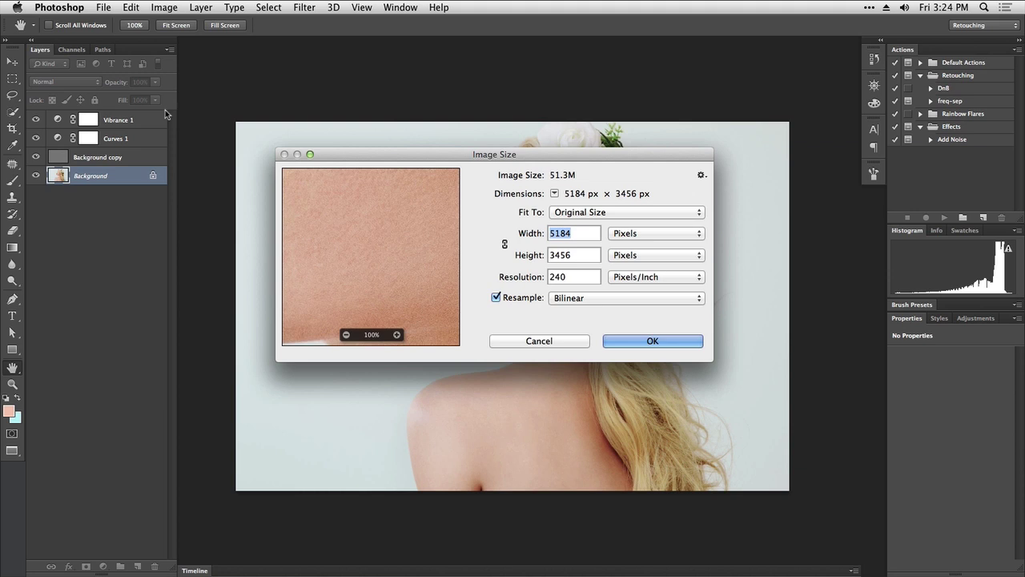
{"action": "left_click", "coordinate": [629, 236]}
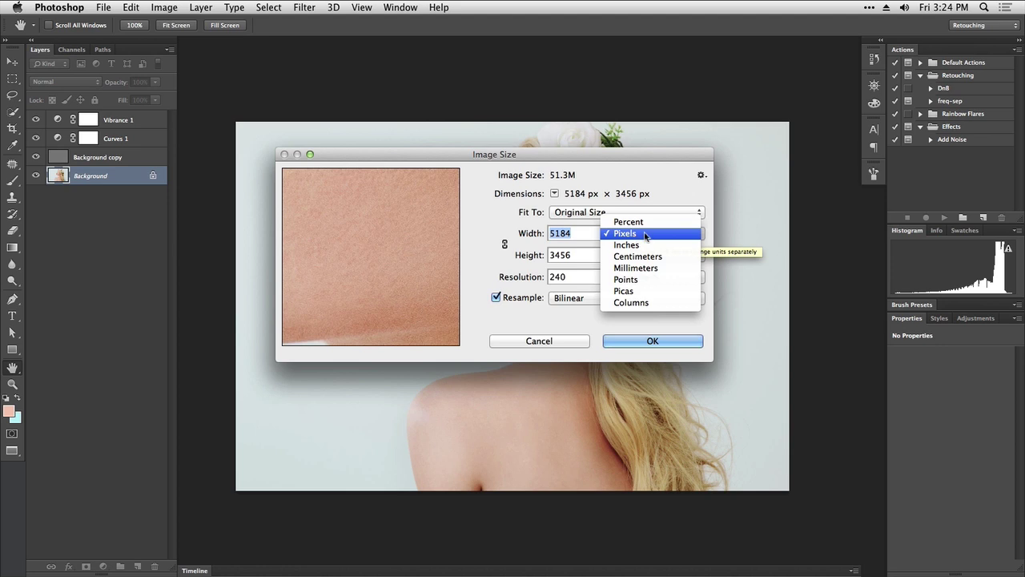
{"action": "left_click", "coordinate": [651, 222]}
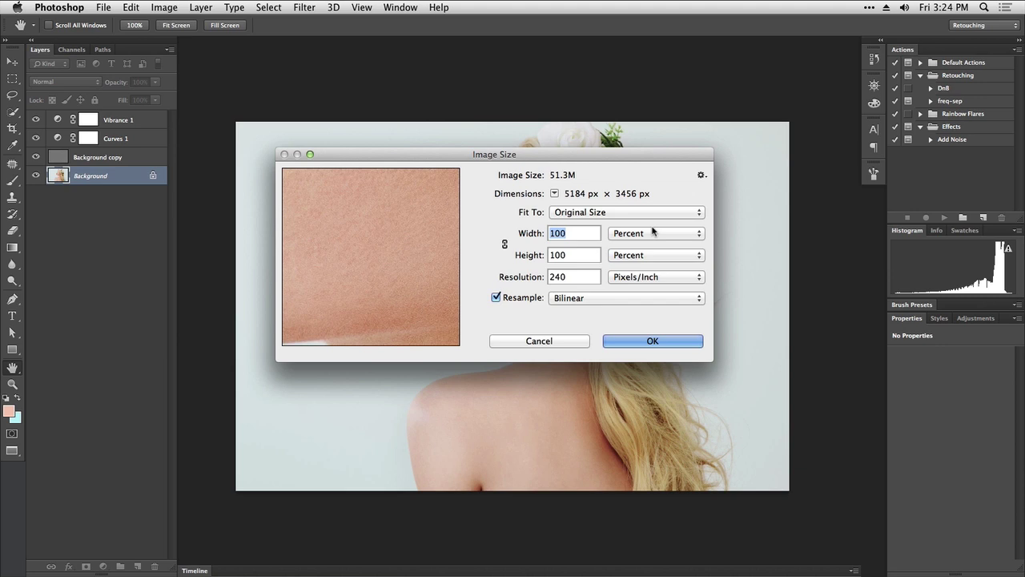
{"action": "left_click", "coordinate": [653, 235]}
- Try Inches and Pixels as size units, ending with width and height back on Percent (100)
{"action": "left_click", "coordinate": [652, 256]}
{"action": "left_click", "coordinate": [653, 237]}
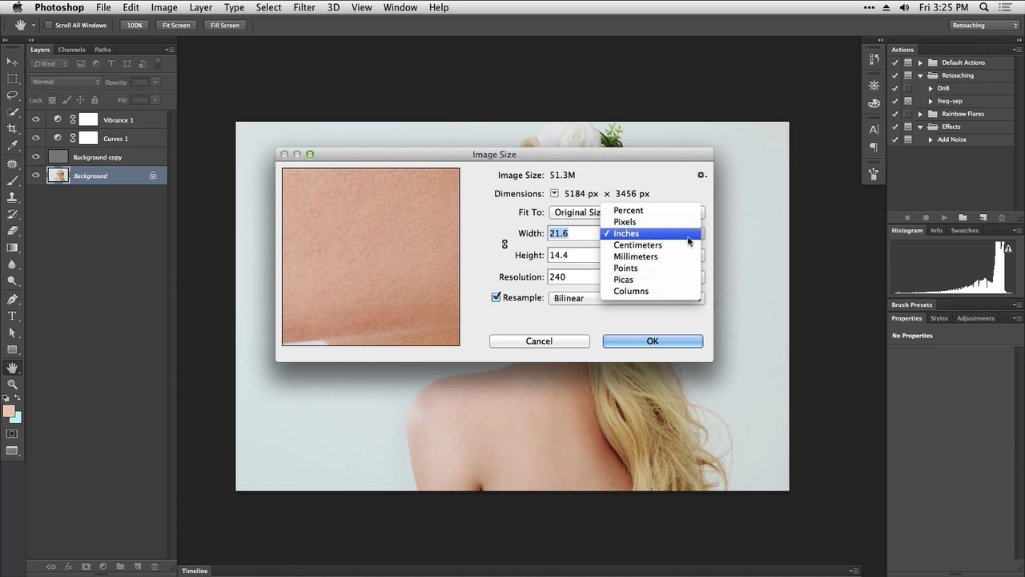
{"action": "left_click", "coordinate": [579, 233]}
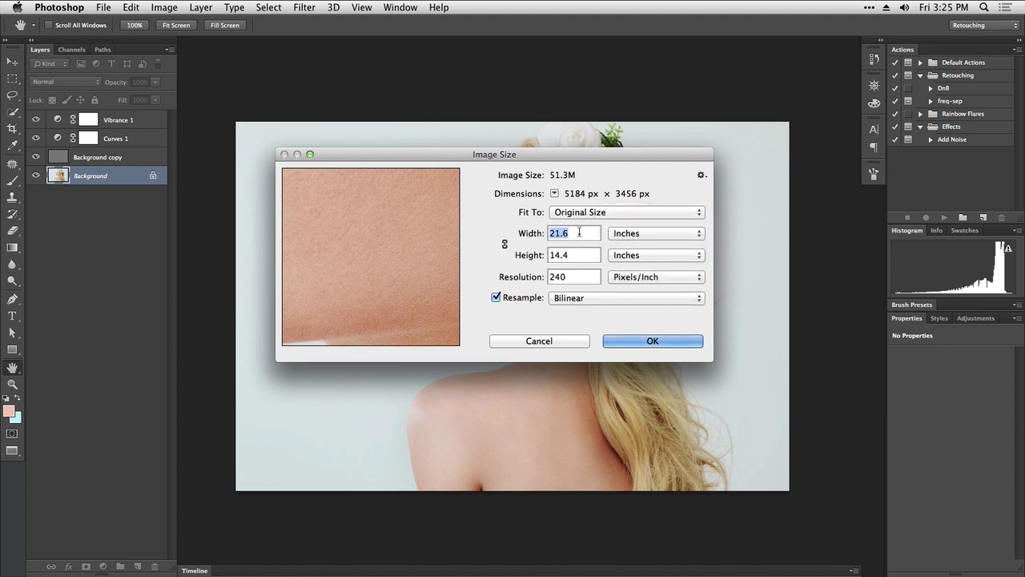
{"action": "left_click", "coordinate": [647, 233]}
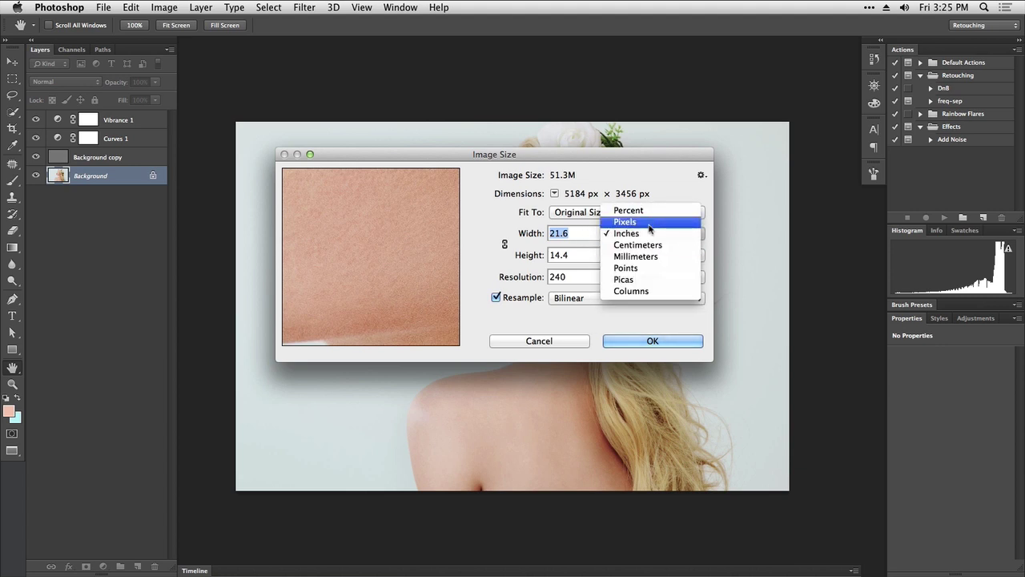
{"action": "left_click", "coordinate": [649, 224]}
{"action": "left_click", "coordinate": [651, 232]}
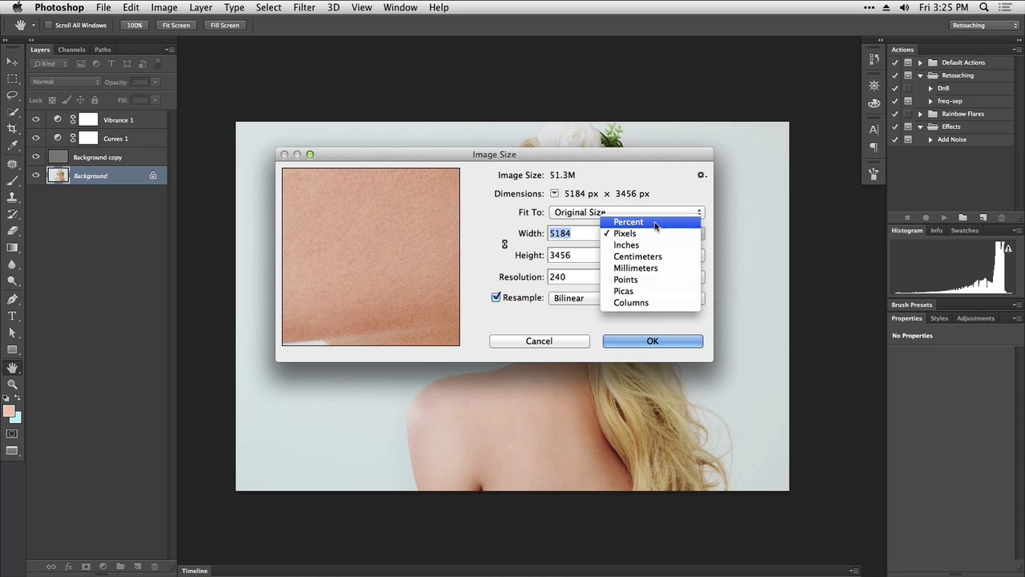
{"action": "left_click", "coordinate": [654, 223]}
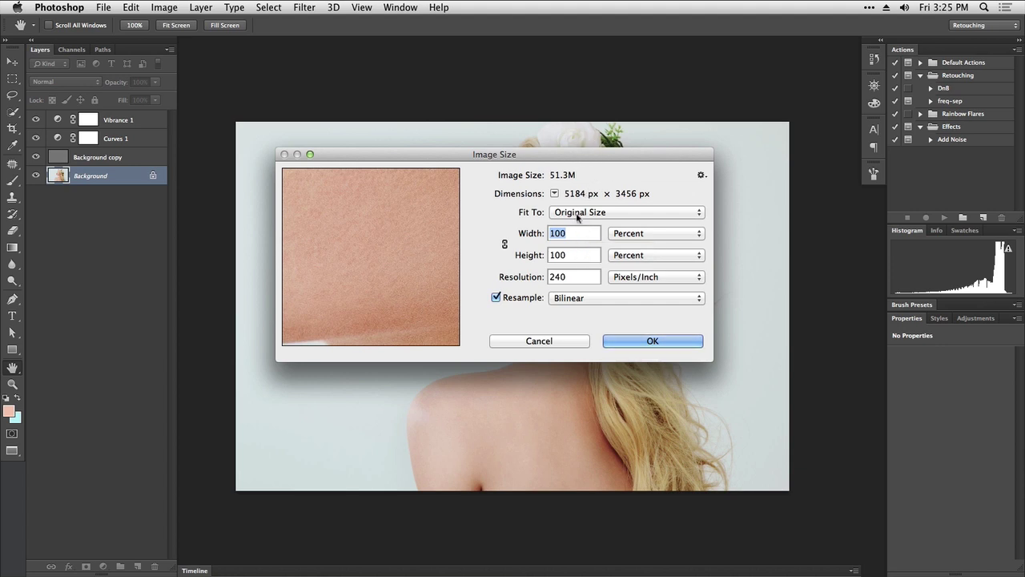
- Set width to 25 percent with proportions linked, shrinking the image to 1296 × 864 px
{"action": "type", "text": "25"}
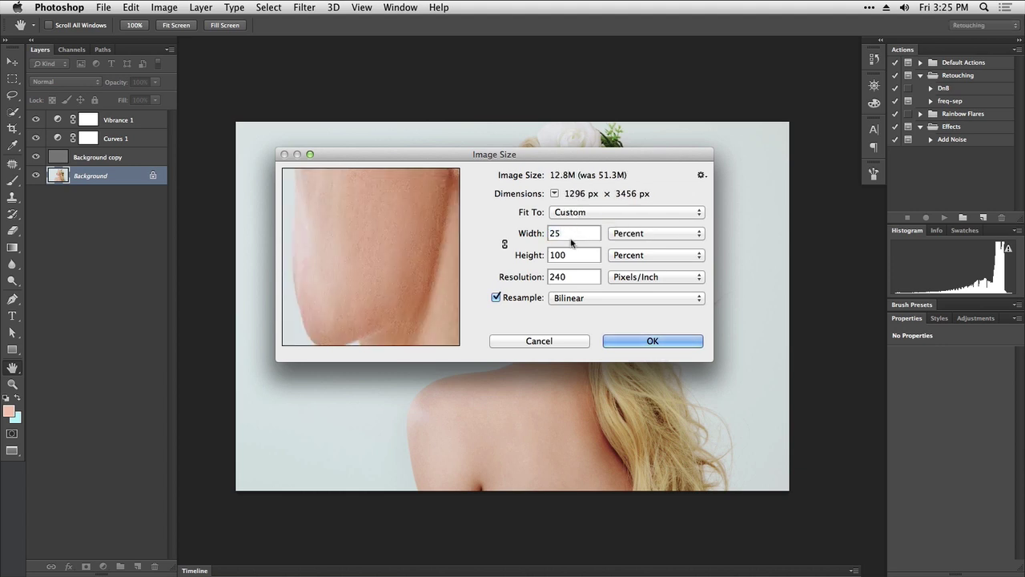
{"action": "left_click_drag", "start_coordinate": [407, 222], "coordinate": [371, 247]}
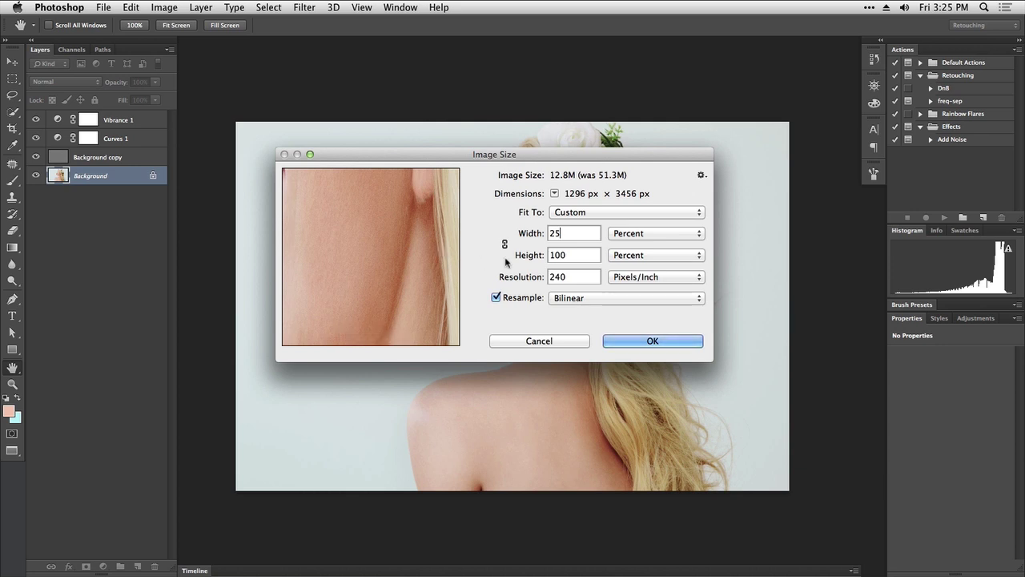
{"action": "left_click", "coordinate": [505, 244]}
{"action": "left_click", "coordinate": [504, 245]}
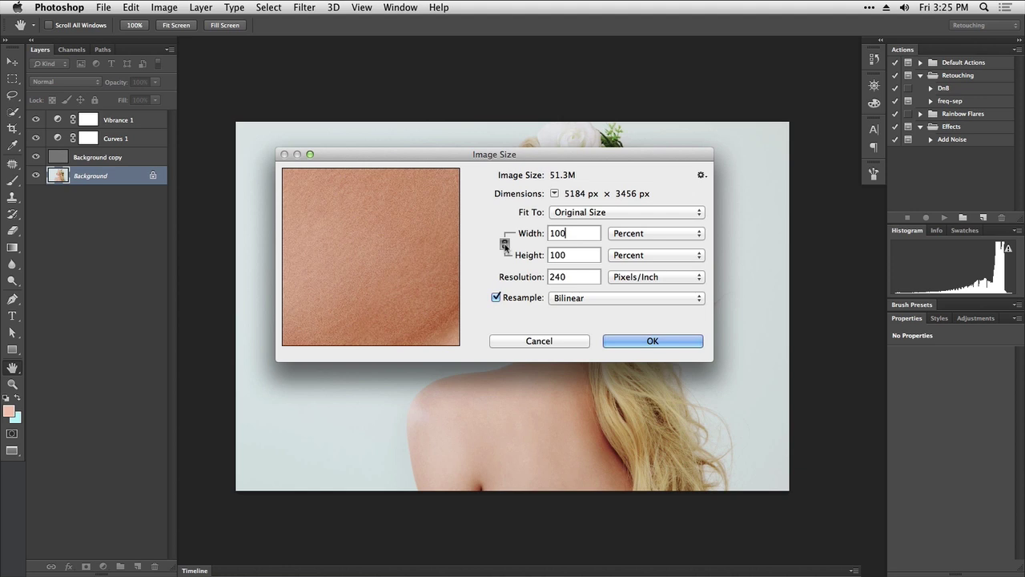
{"action": "left_click_drag", "start_coordinate": [569, 233], "coordinate": [504, 233]}
{"action": "type", "text": "25"}
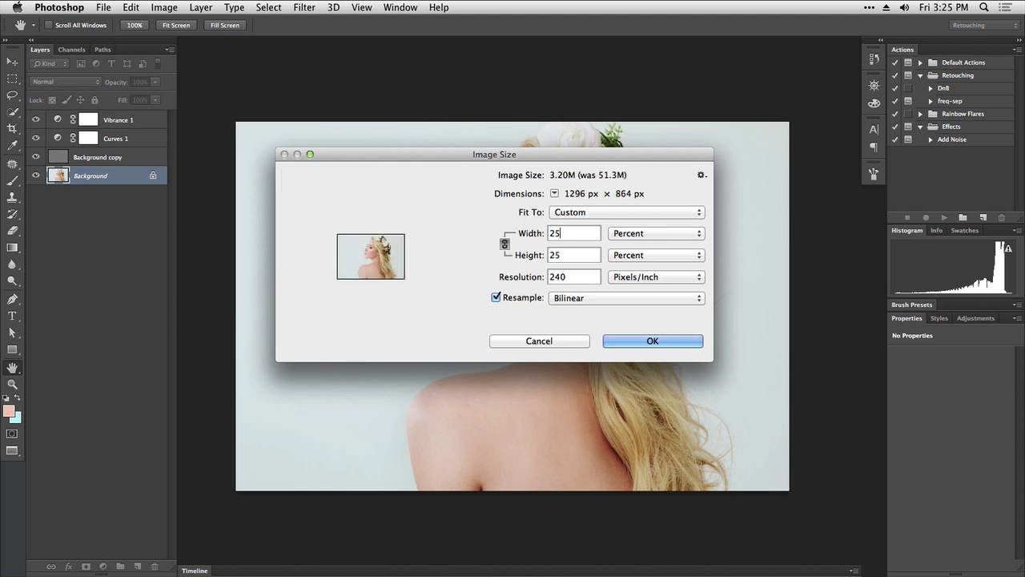
{"action": "left_click_drag", "start_coordinate": [402, 224], "coordinate": [366, 275]}
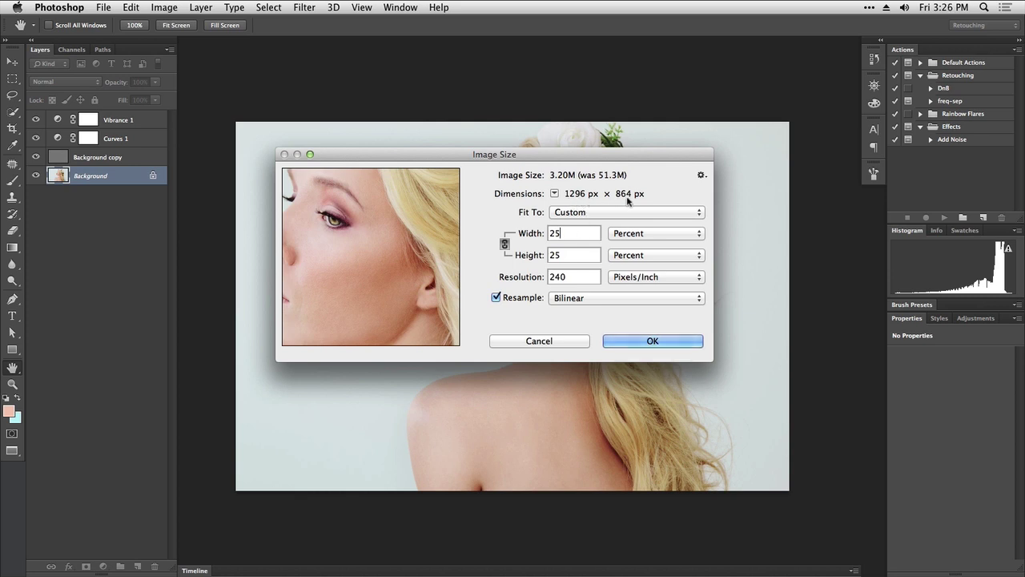
{"action": "left_click", "coordinate": [654, 234]}
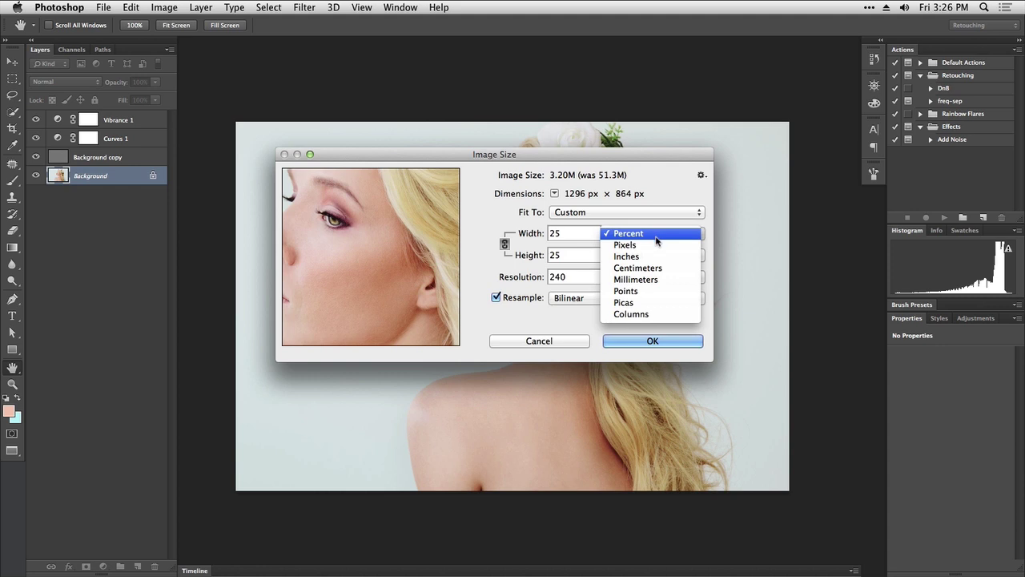
- Switch size units to pixels and set width to 1200 px (height 800 px)
{"action": "left_click", "coordinate": [656, 245]}
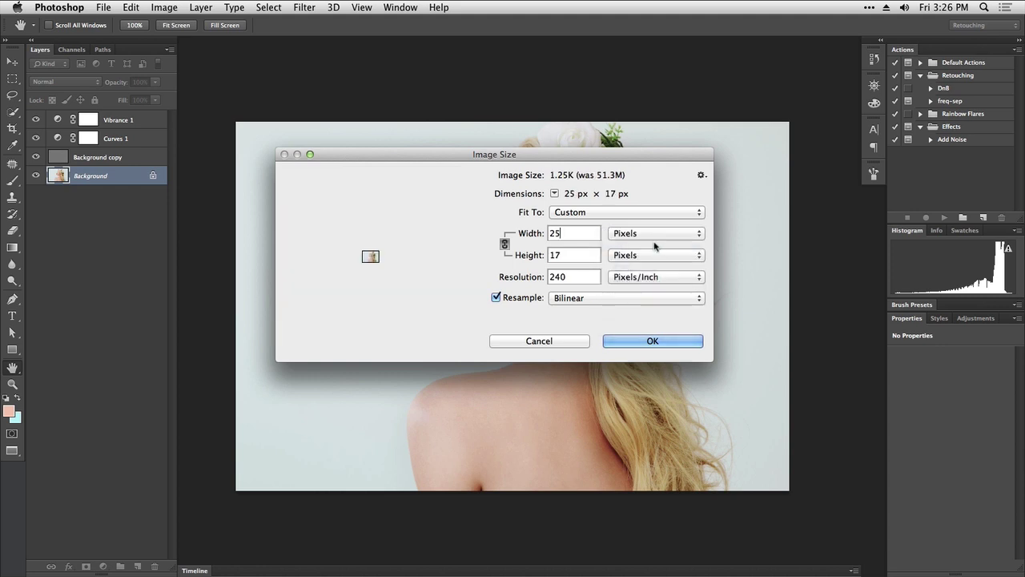
{"action": "double_click", "coordinate": [564, 233]}
{"action": "type", "text": "1200"}
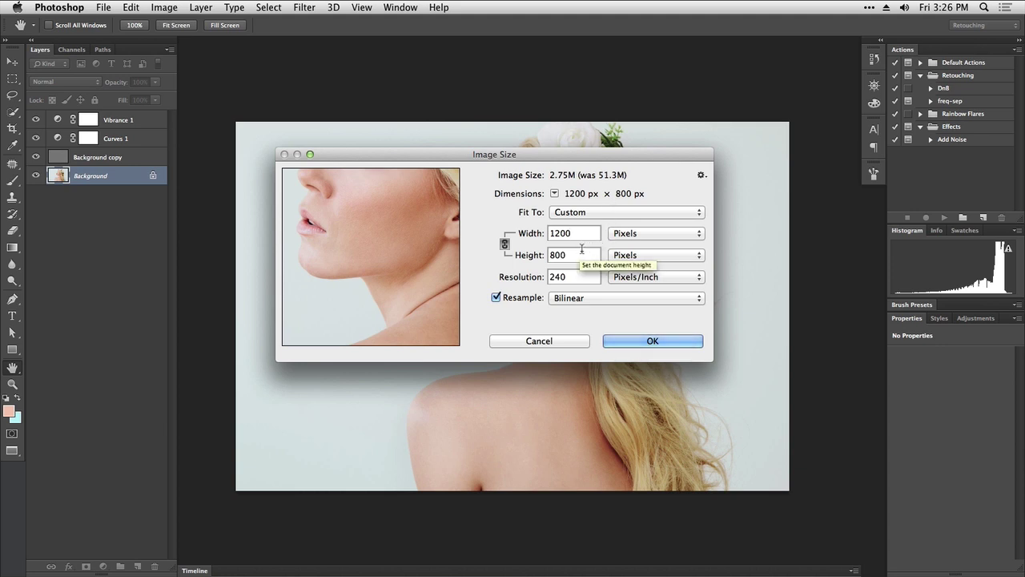
- Set resolution to 72 pixels/inch and resampling to Automatic
{"action": "mouse_move", "coordinate": [401, 229]}
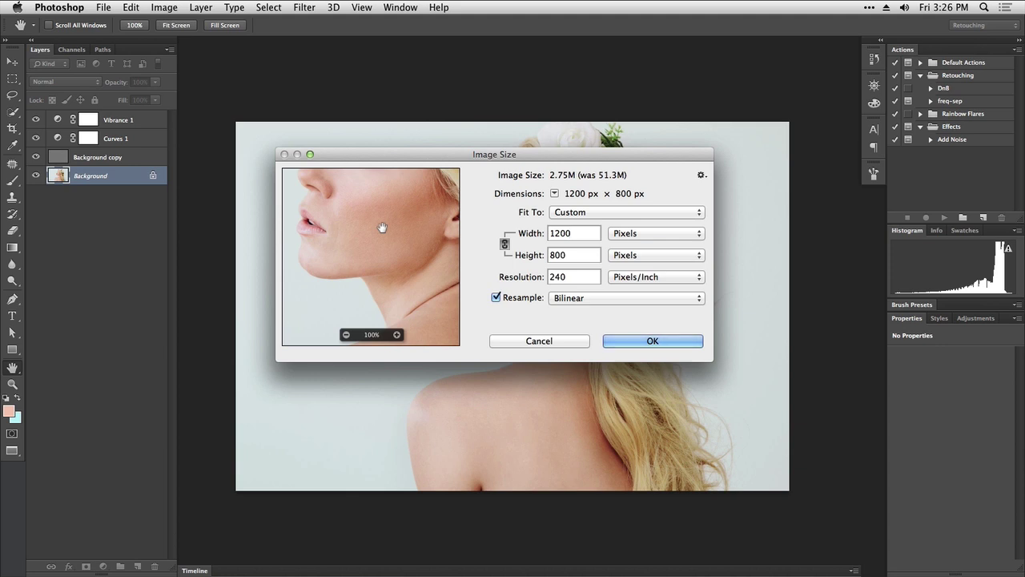
{"action": "double_click", "coordinate": [585, 274]}
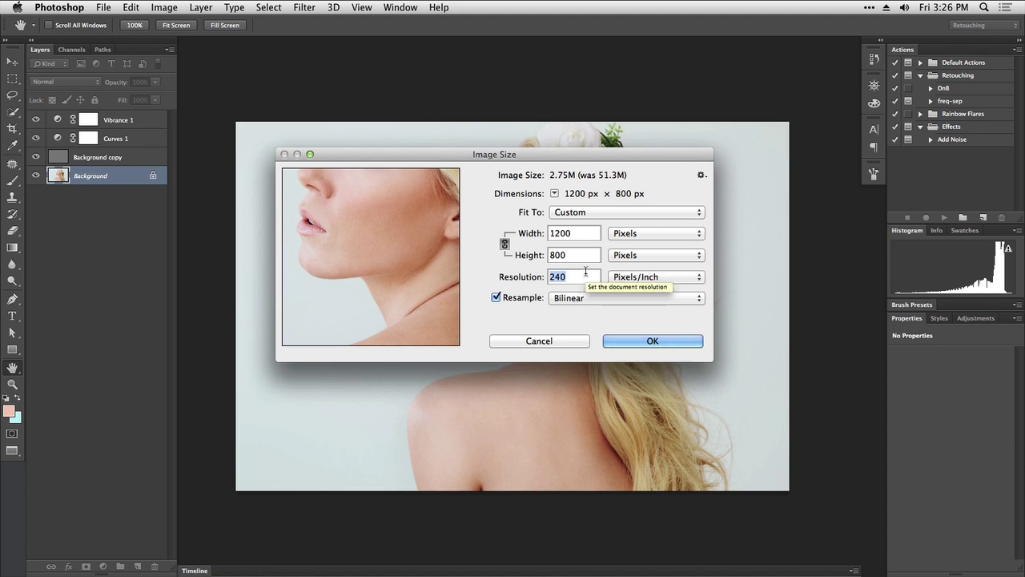
{"action": "type", "text": "72"}
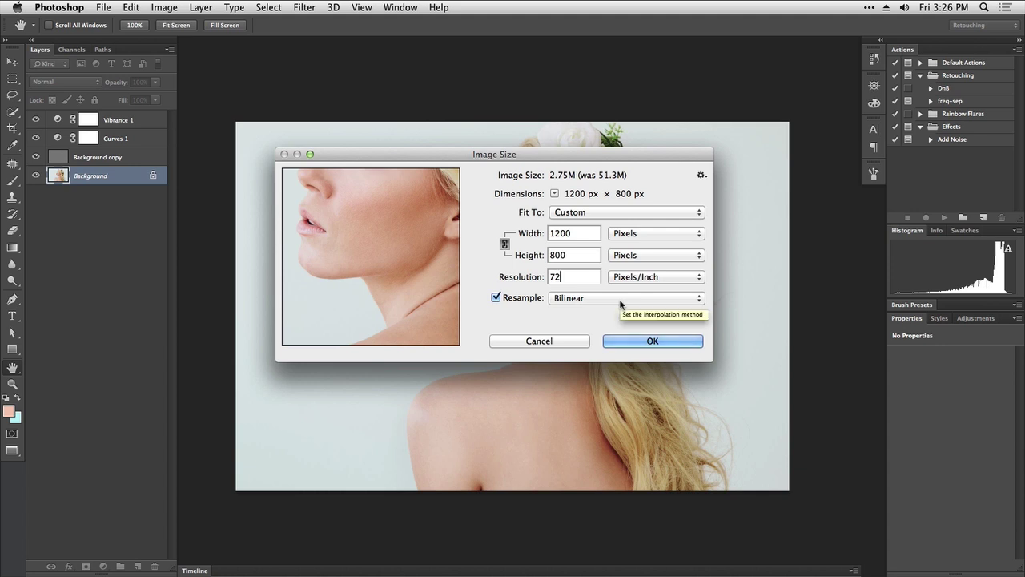
{"action": "left_click", "coordinate": [621, 302]}
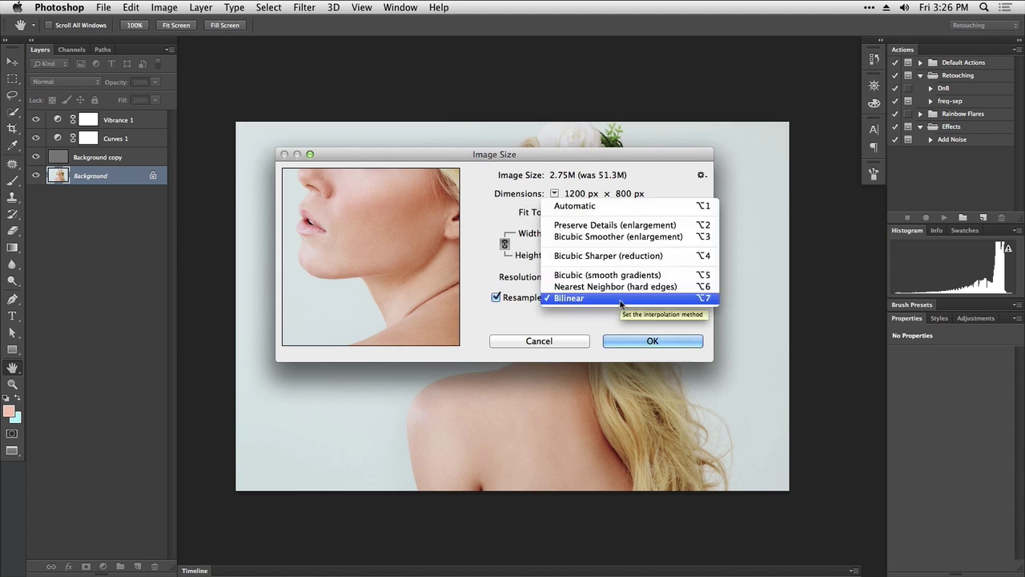
{"action": "left_click", "coordinate": [623, 207]}
{"action": "left_click", "coordinate": [611, 301]}
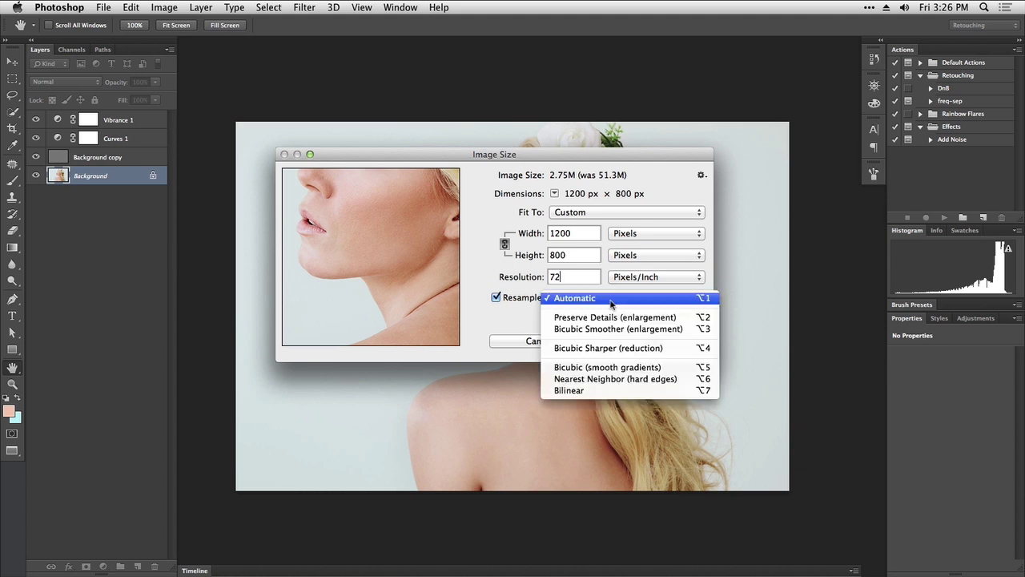
{"action": "left_click", "coordinate": [611, 301]}
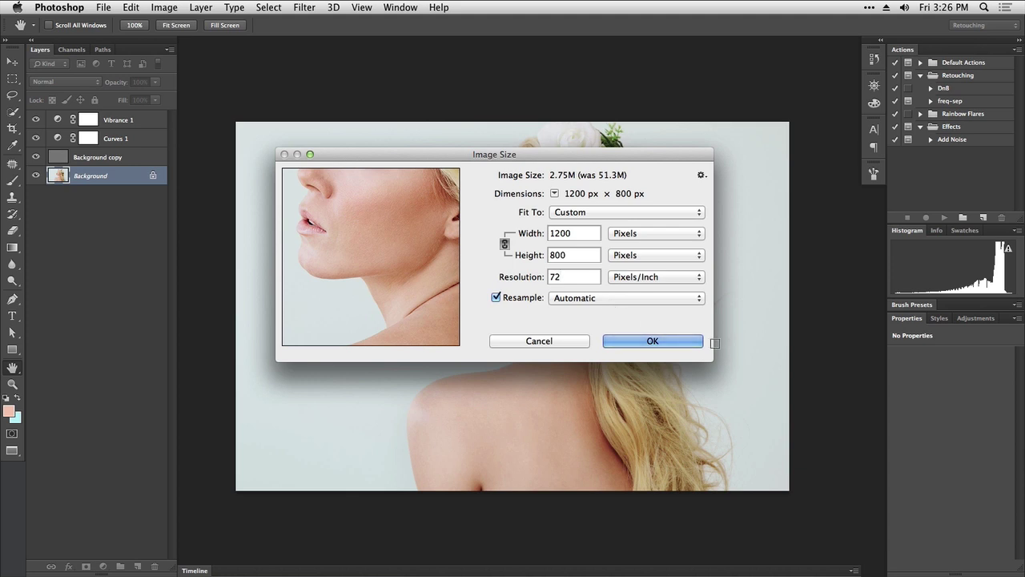
- Apply the 1200 × 800 px resize and zoom in on the portrait with Cmd+Plus
{"action": "left_click", "coordinate": [649, 342]}
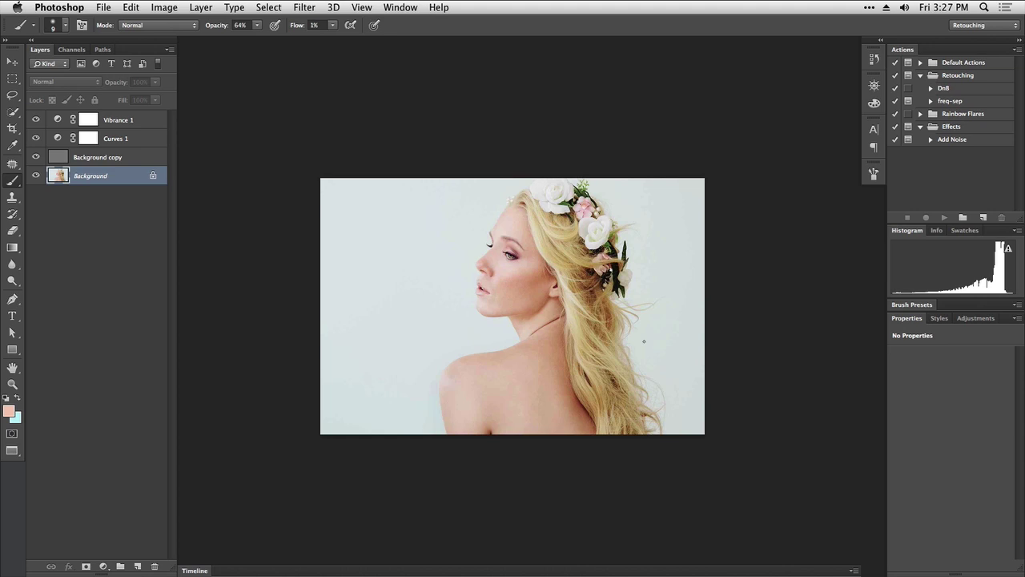
{"action": "key", "text": "super+plus"}
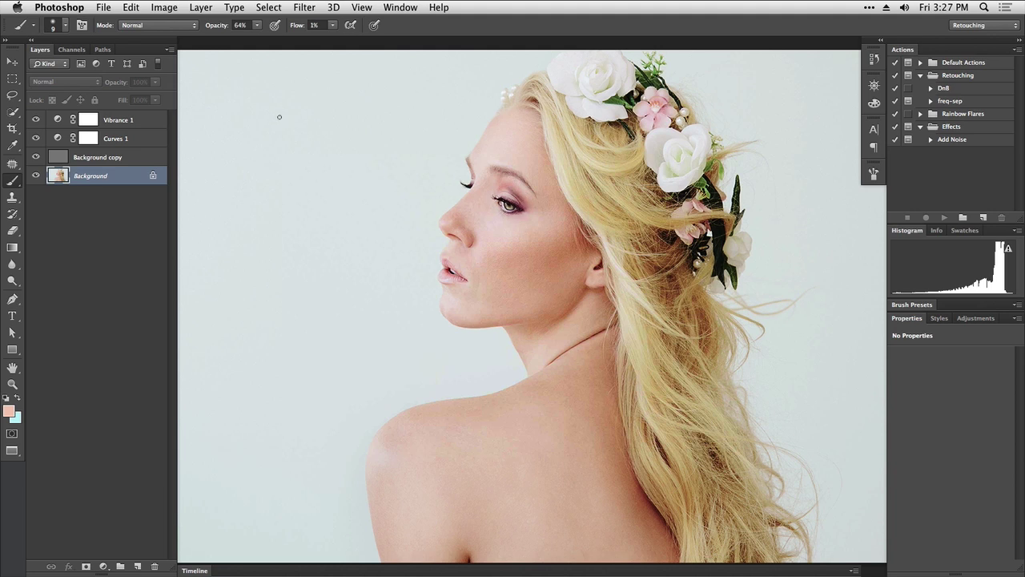
- Undo the previous resize and reopen the Image Size dialog
{"action": "left_click", "coordinate": [132, 8]}
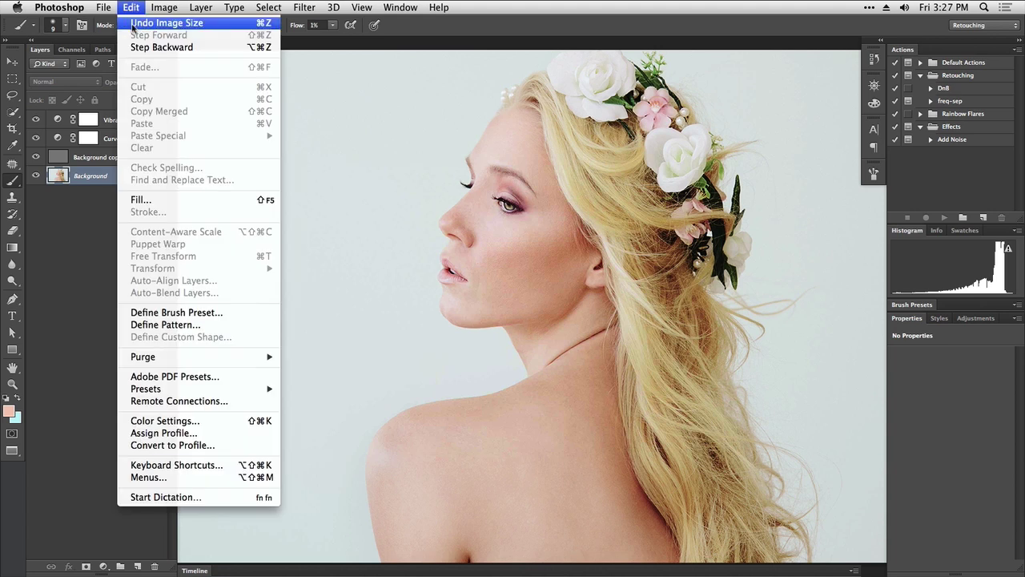
{"action": "left_click", "coordinate": [133, 23]}
{"action": "left_click", "coordinate": [163, 7]}
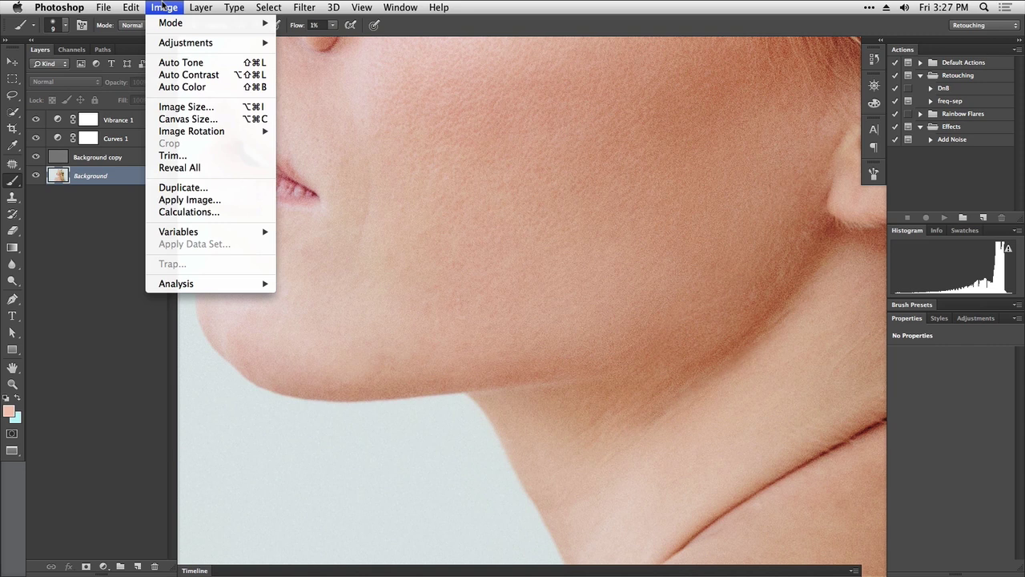
{"action": "left_click", "coordinate": [188, 106]}
- Set width to 1200 px with Bilinear resampling and apply the resize
{"action": "type", "text": "1"}
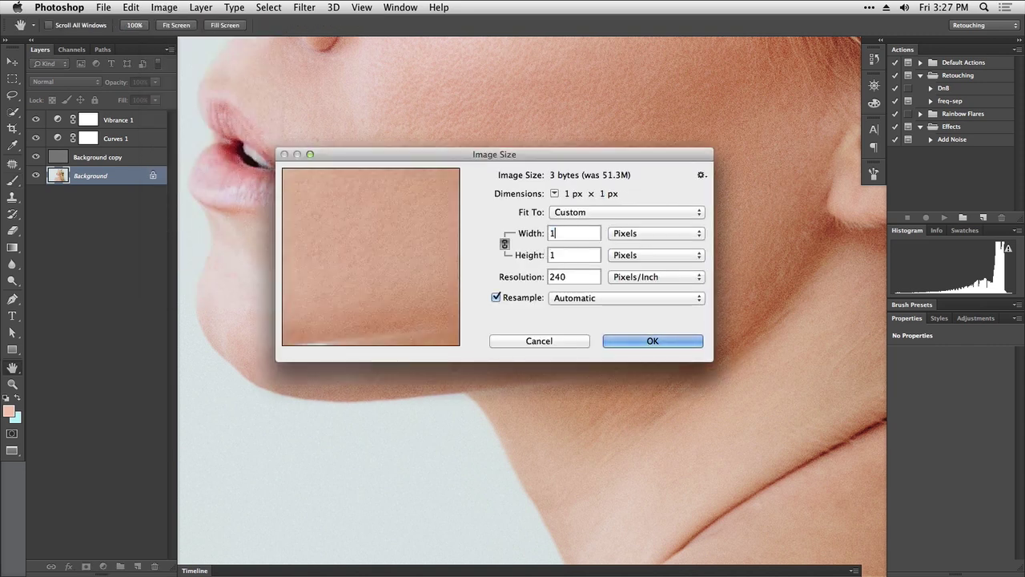
{"action": "type", "text": "200"}
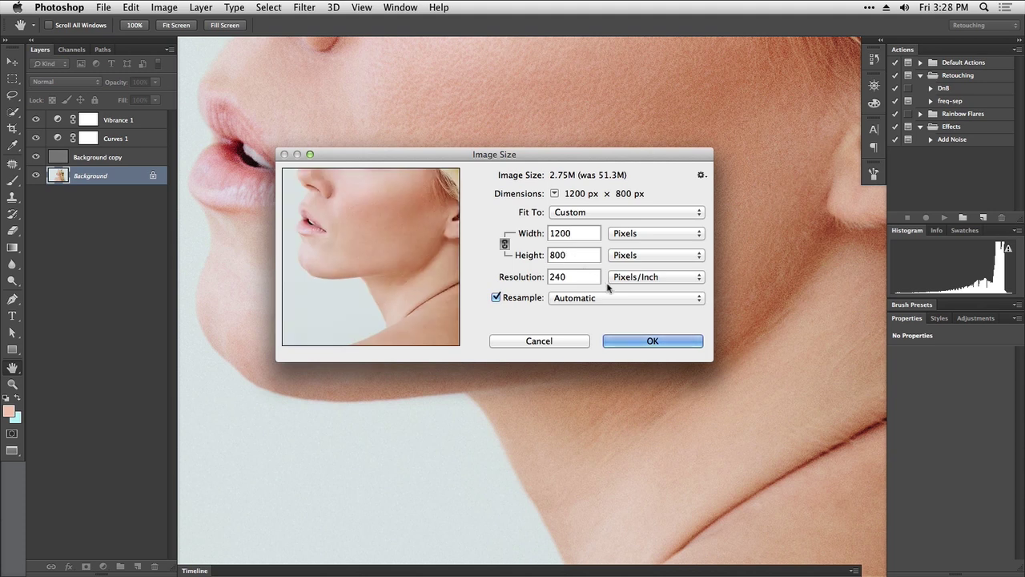
{"action": "left_click", "coordinate": [608, 298]}
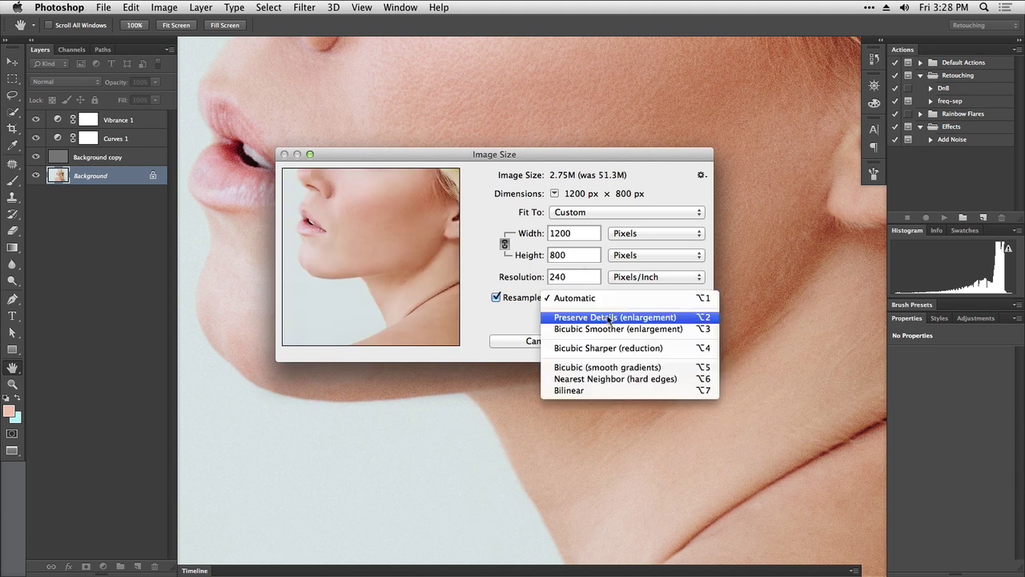
{"action": "left_click", "coordinate": [611, 390]}
{"action": "left_click", "coordinate": [643, 342]}
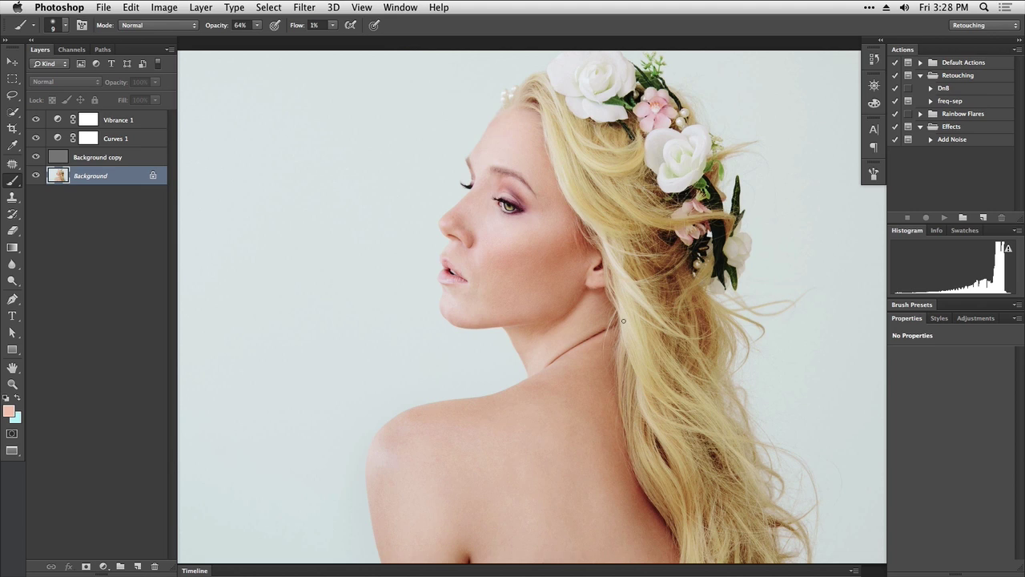
{"action": "left_click", "coordinate": [175, 8]}
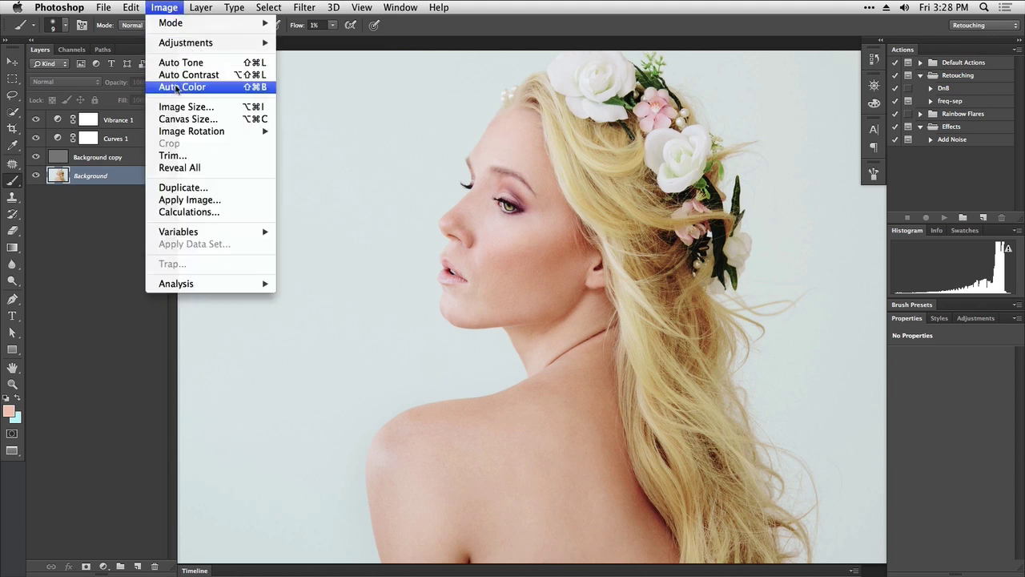
{"action": "left_click", "coordinate": [177, 105]}
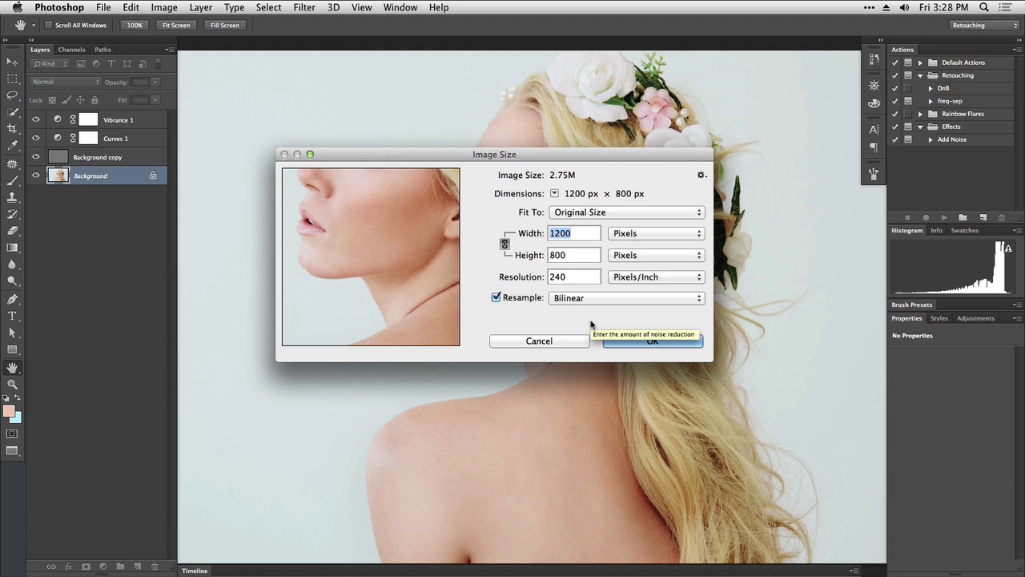
{"action": "left_click", "coordinate": [560, 340]}
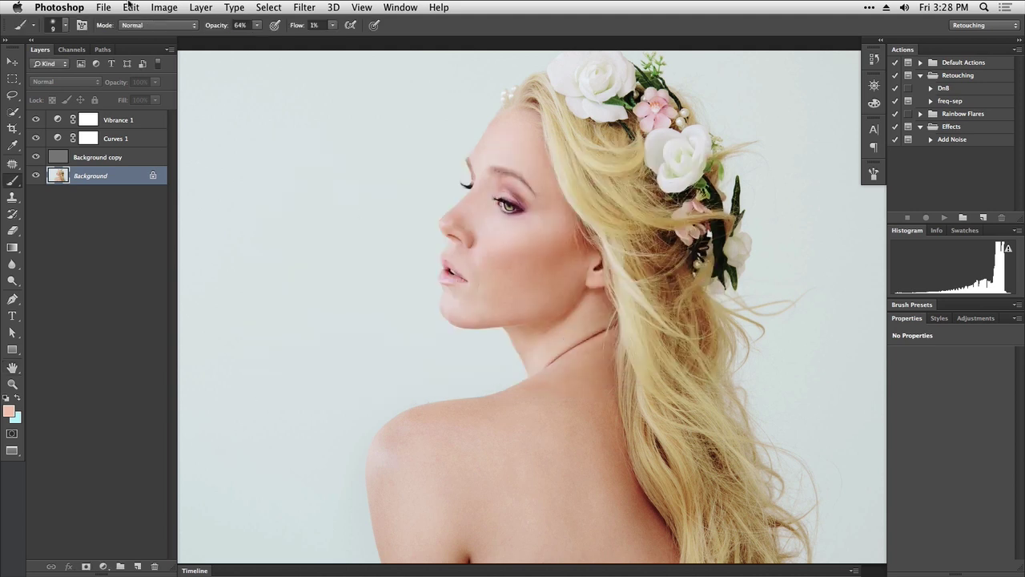
- Open Preferences > General from the Photoshop menu
{"action": "left_click", "coordinate": [67, 9]}
{"action": "mouse_move", "coordinate": [79, 47]}
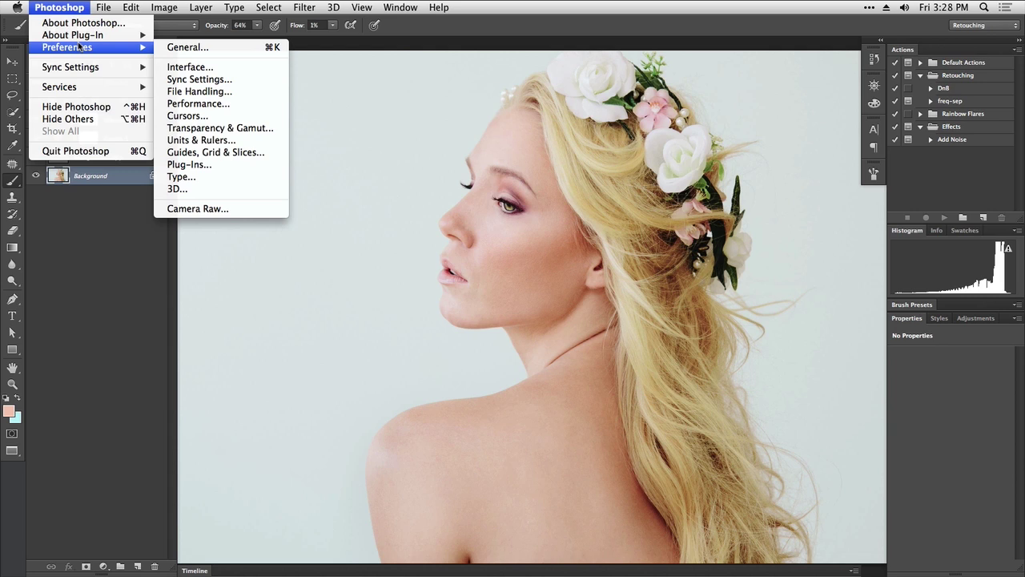
{"action": "mouse_move", "coordinate": [104, 7]}
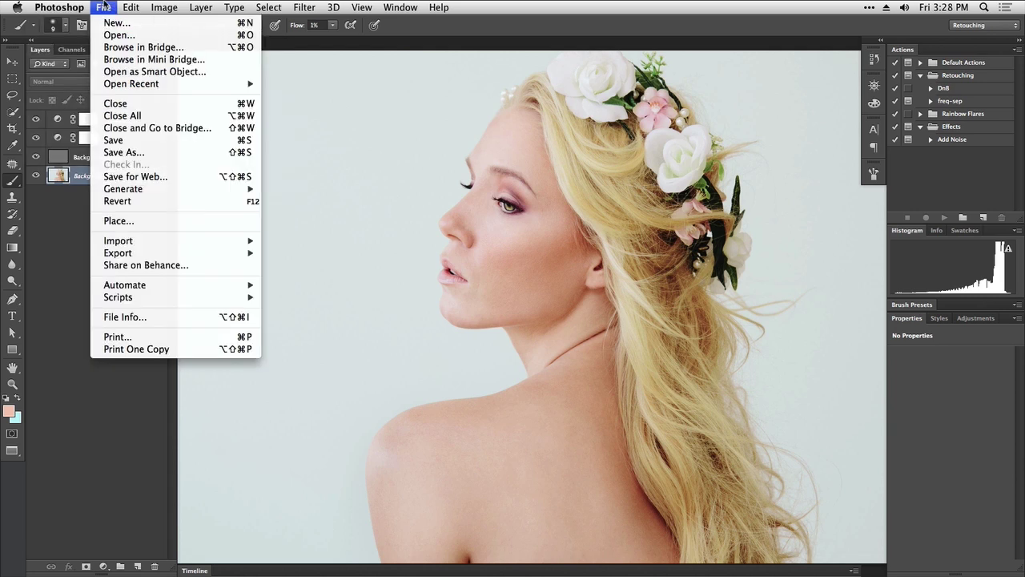
{"action": "mouse_move", "coordinate": [140, 5]}
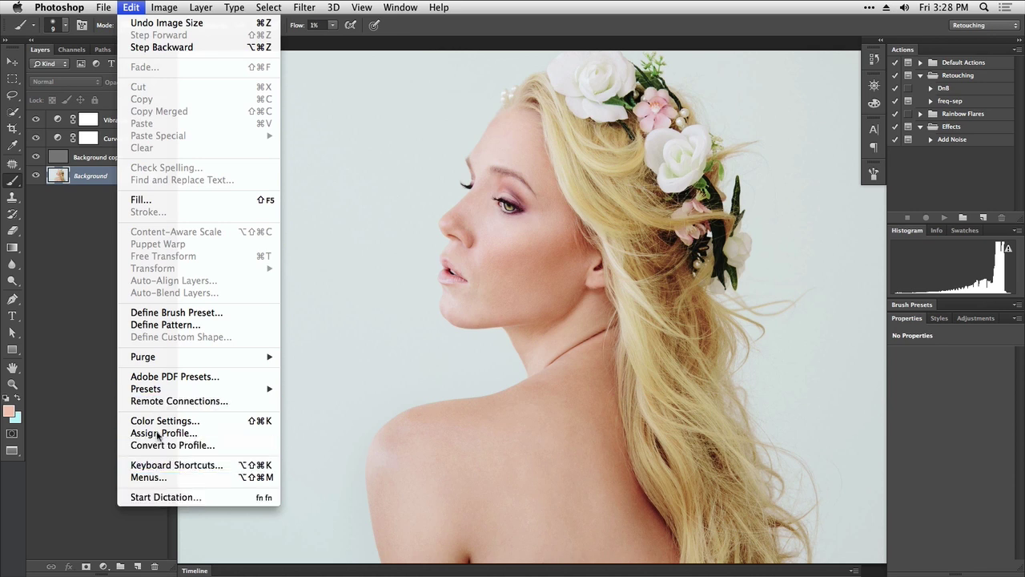
{"action": "mouse_move", "coordinate": [58, 6]}
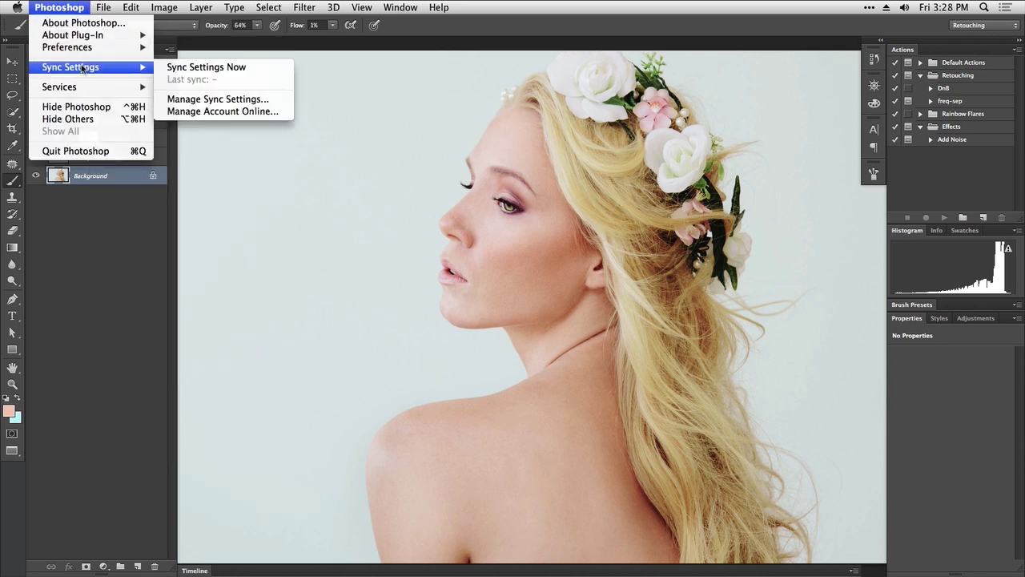
{"action": "left_click", "coordinate": [186, 47]}
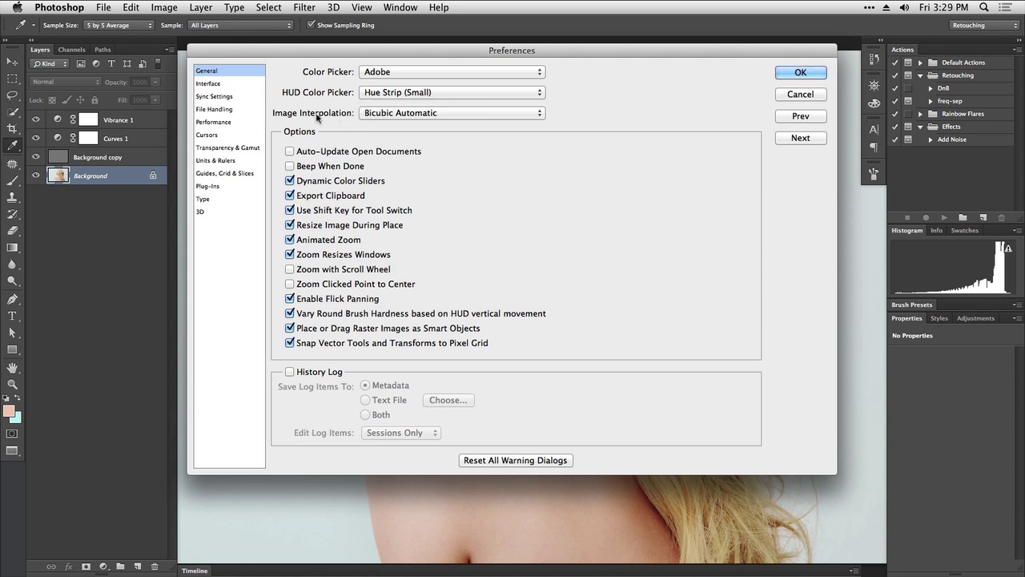
- Choose Bilinear as the Image Interpolation preference and confirm the Preferences dialog
{"action": "left_click", "coordinate": [503, 113]}
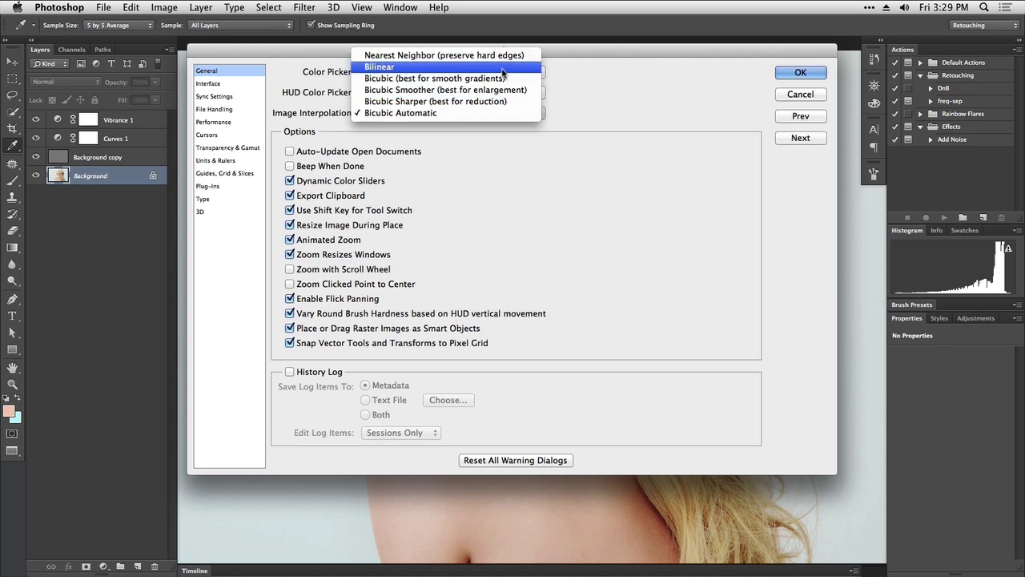
{"action": "left_click", "coordinate": [503, 73]}
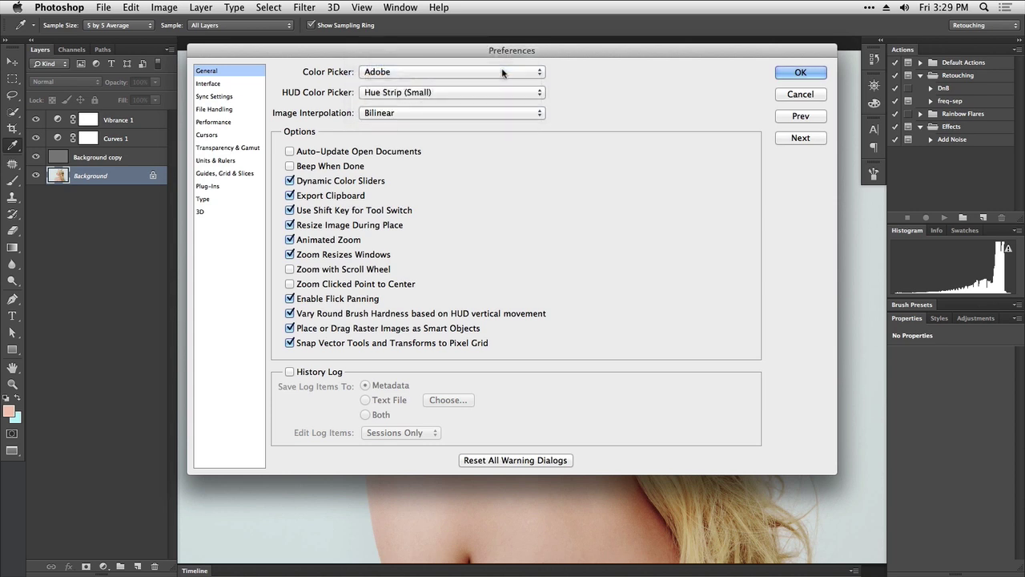
{"action": "left_click", "coordinate": [508, 113]}
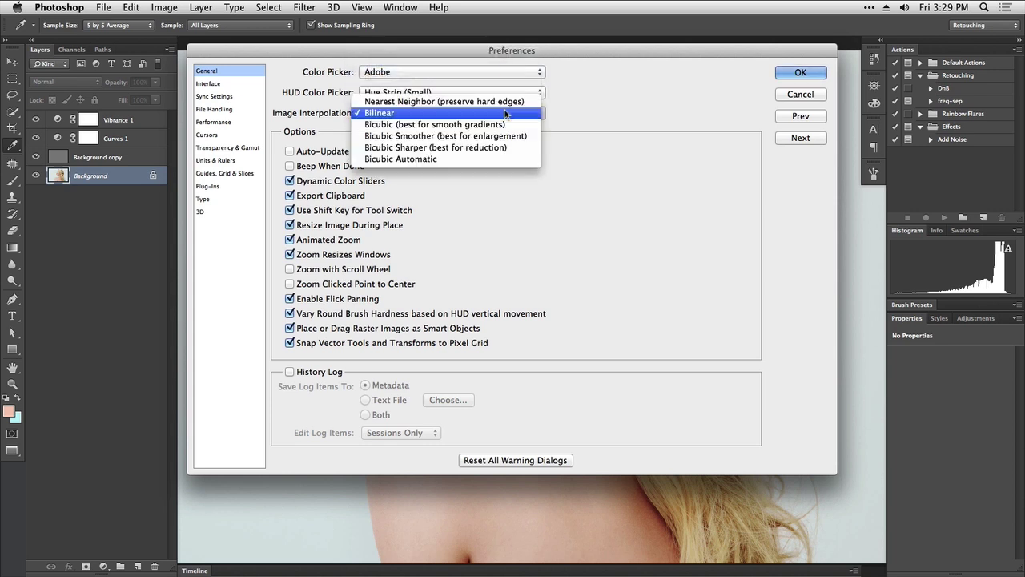
{"action": "left_click", "coordinate": [602, 112]}
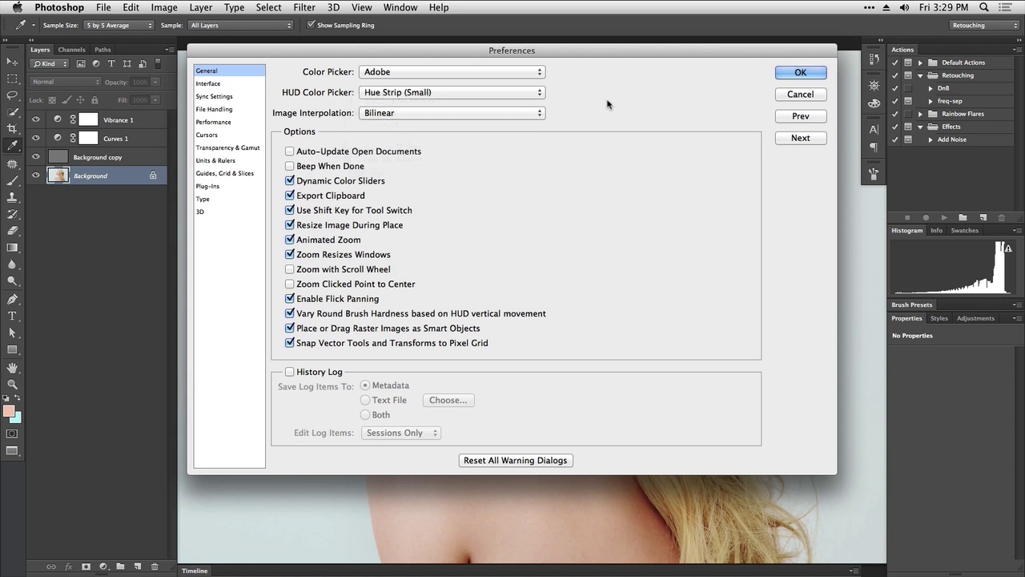
{"action": "left_click", "coordinate": [793, 72]}
{"action": "key", "text": "b"}
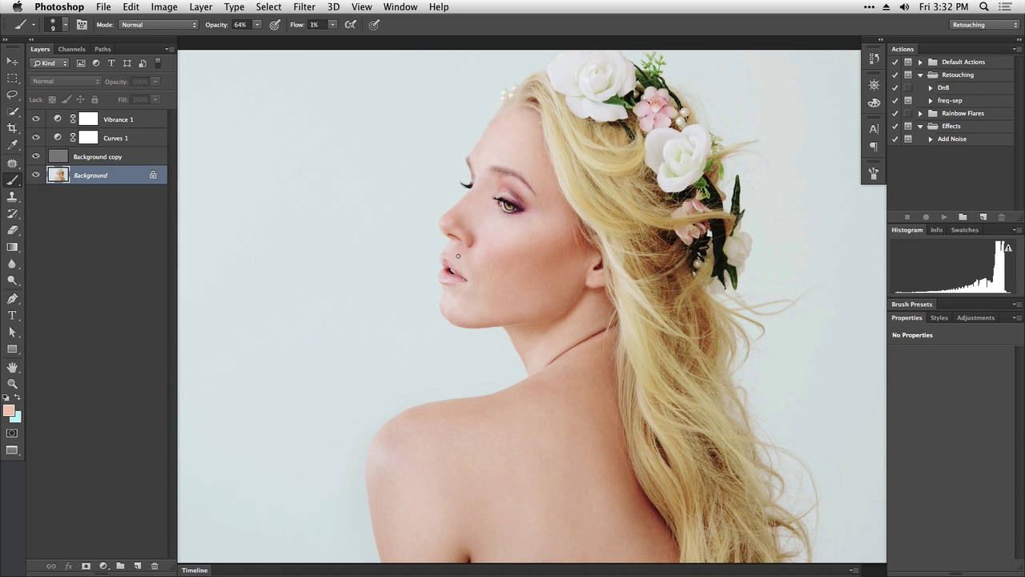
- Step backward to undo the resize, then pan the close-up across the cheek, eye and ear
{"action": "left_click", "coordinate": [131, 6]}
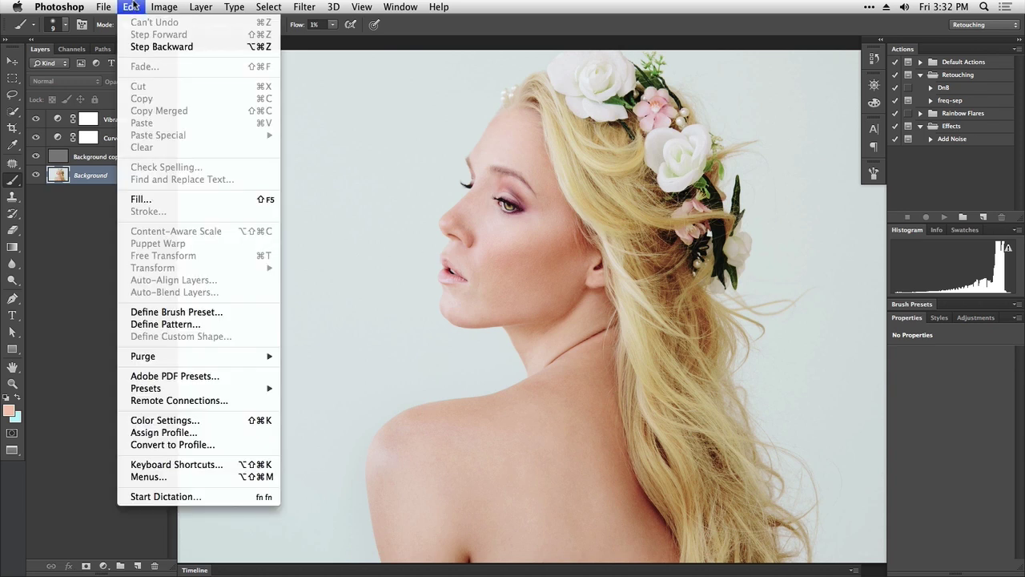
{"action": "left_click", "coordinate": [148, 48]}
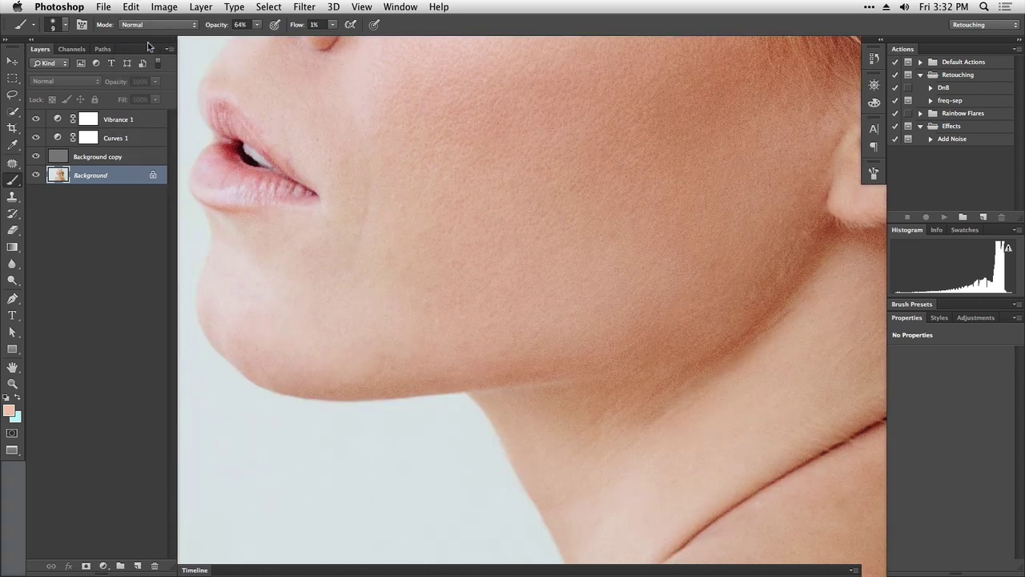
{"action": "left_click_drag", "start_coordinate": [538, 165], "coordinate": [526, 437]}
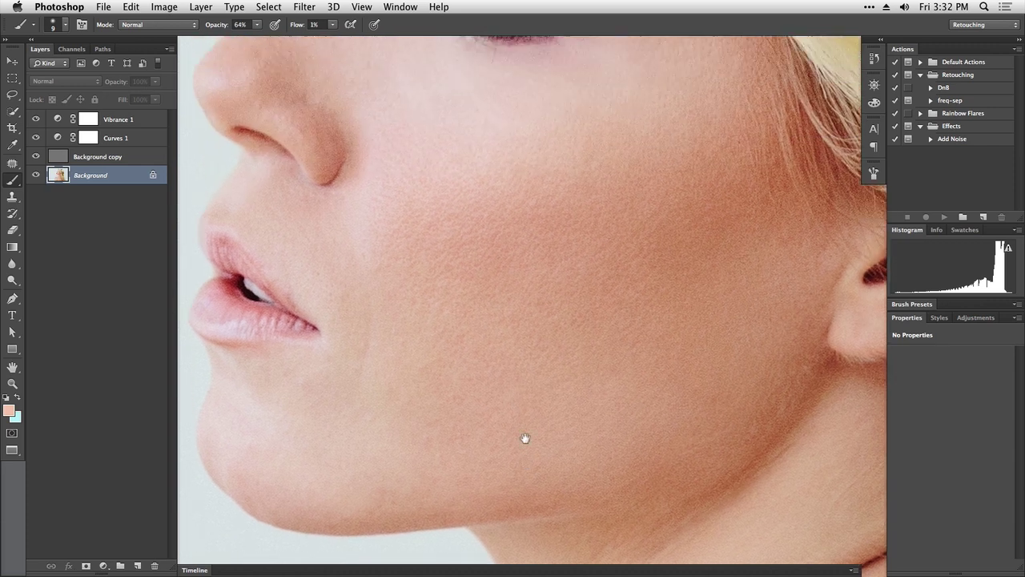
{"action": "left_click_drag", "start_coordinate": [542, 309], "coordinate": [471, 322]}
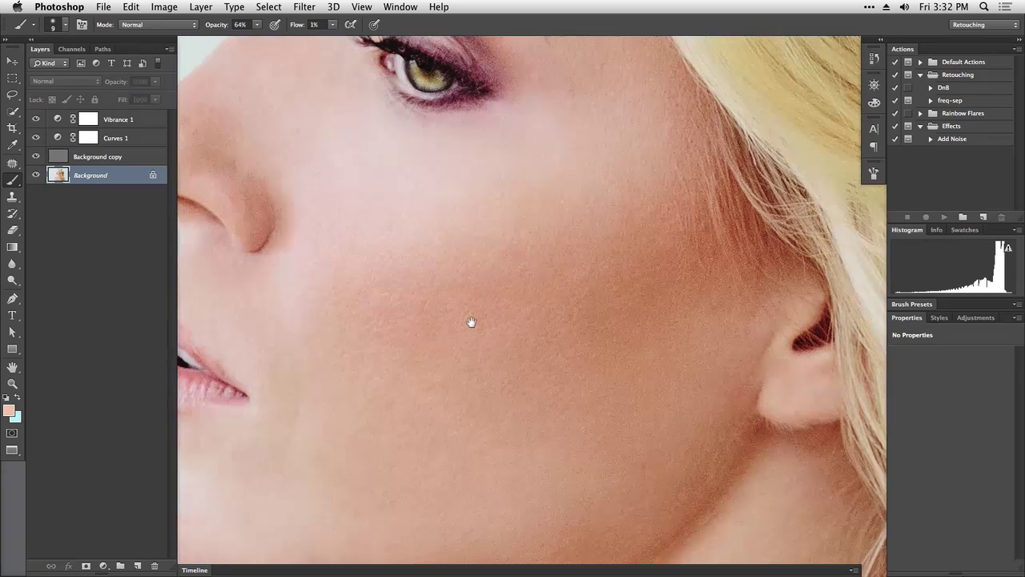
{"action": "left_click", "coordinate": [107, 7]}
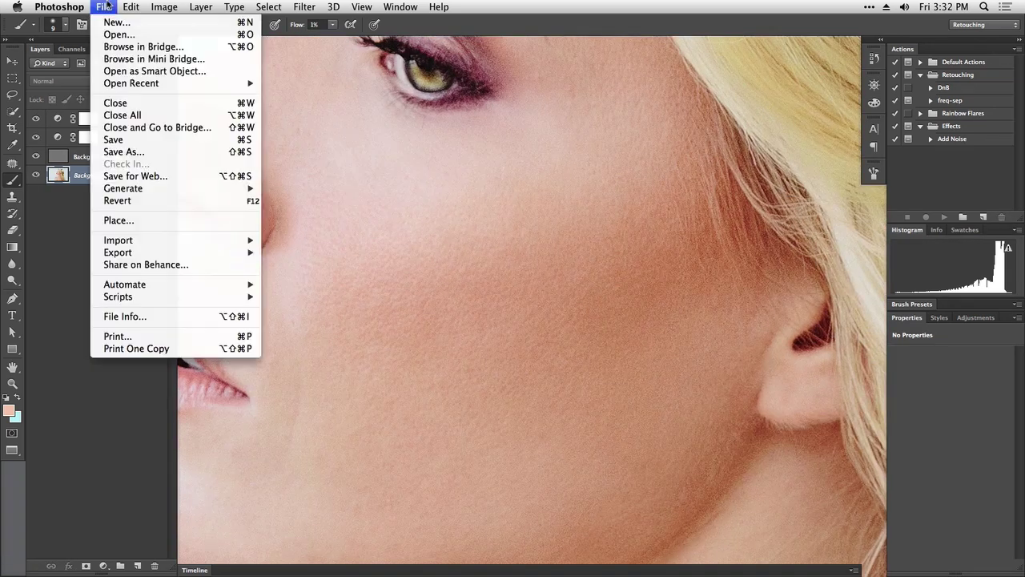
- Open Save for Web, nudge the dialog right, and tick Embed Color Profile
{"action": "left_click", "coordinate": [160, 176]}
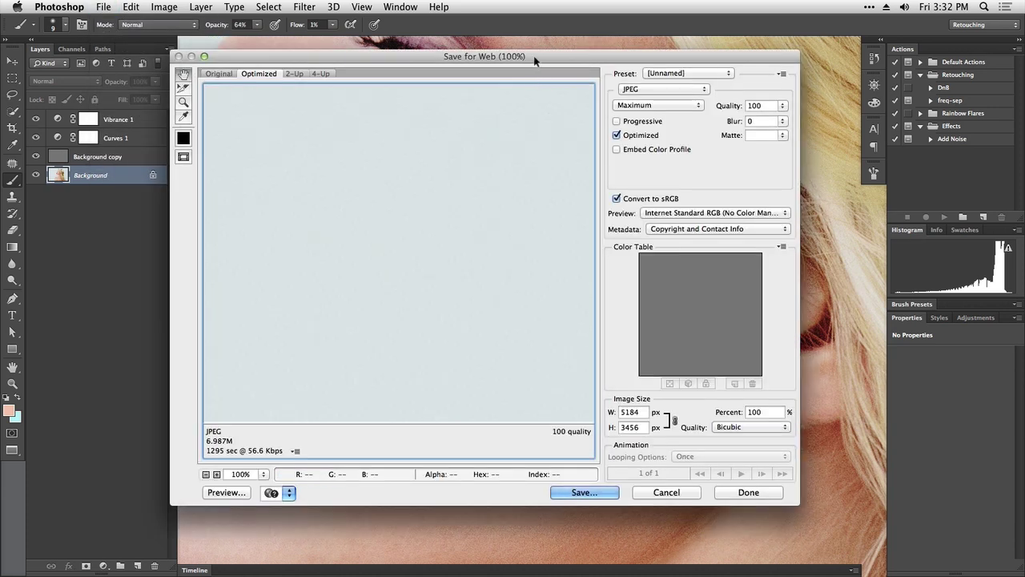
{"action": "left_click_drag", "start_coordinate": [534, 61], "coordinate": [567, 61]}
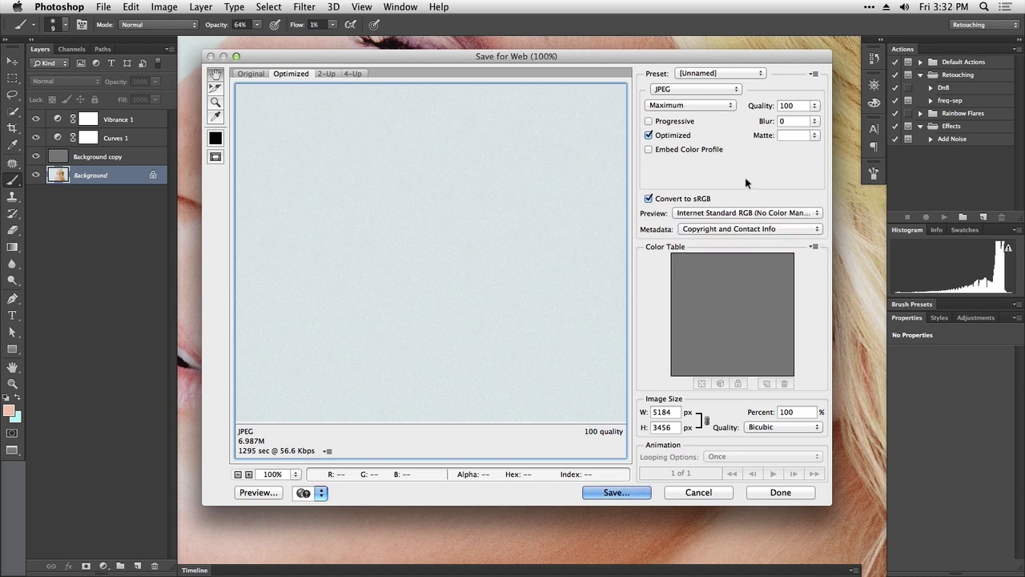
{"action": "left_click", "coordinate": [706, 150]}
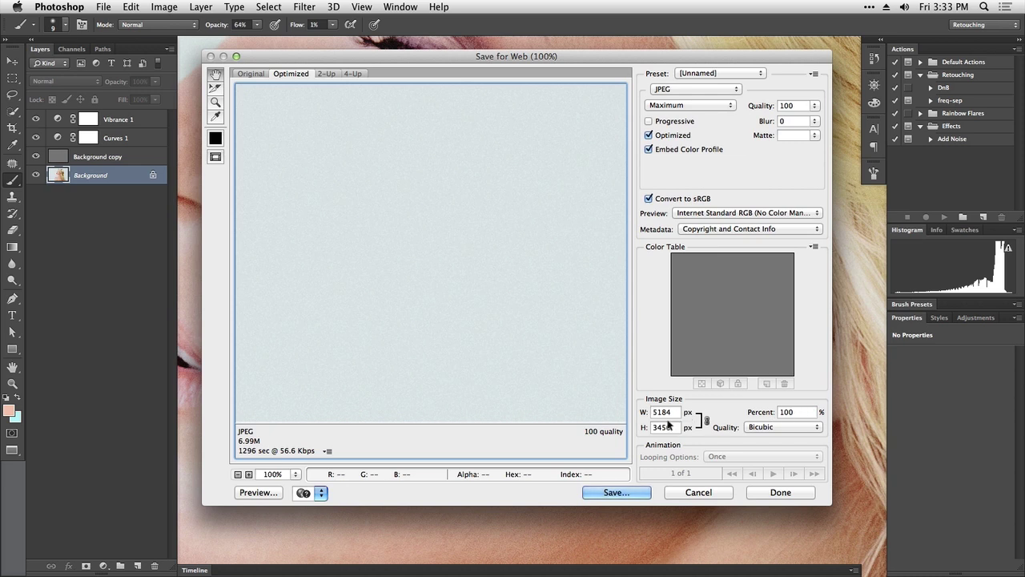
- Zoom the export preview out to 12.5% to fit the portrait, then view Image Size Quality options
{"action": "left_click", "coordinate": [237, 476]}
{"action": "left_click", "coordinate": [237, 476]}
{"action": "left_click", "coordinate": [237, 475]}
{"action": "left_click", "coordinate": [237, 476]}
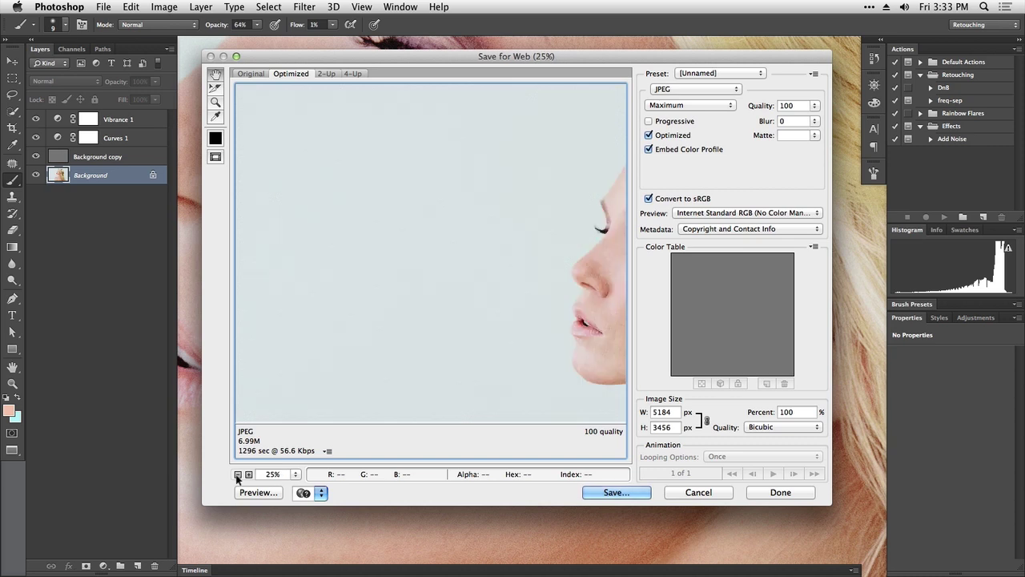
{"action": "left_click", "coordinate": [237, 475]}
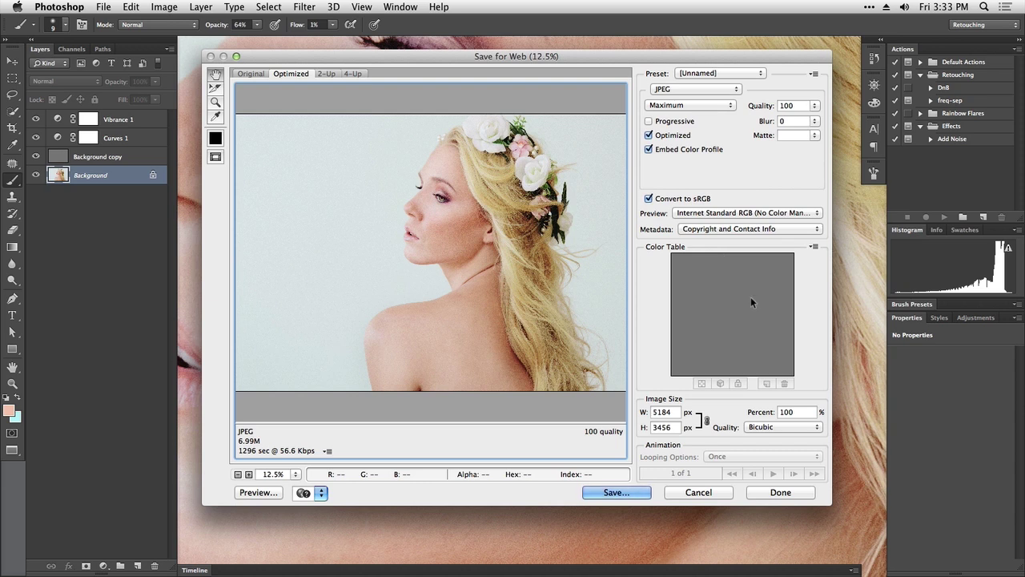
{"action": "left_click", "coordinate": [818, 428]}
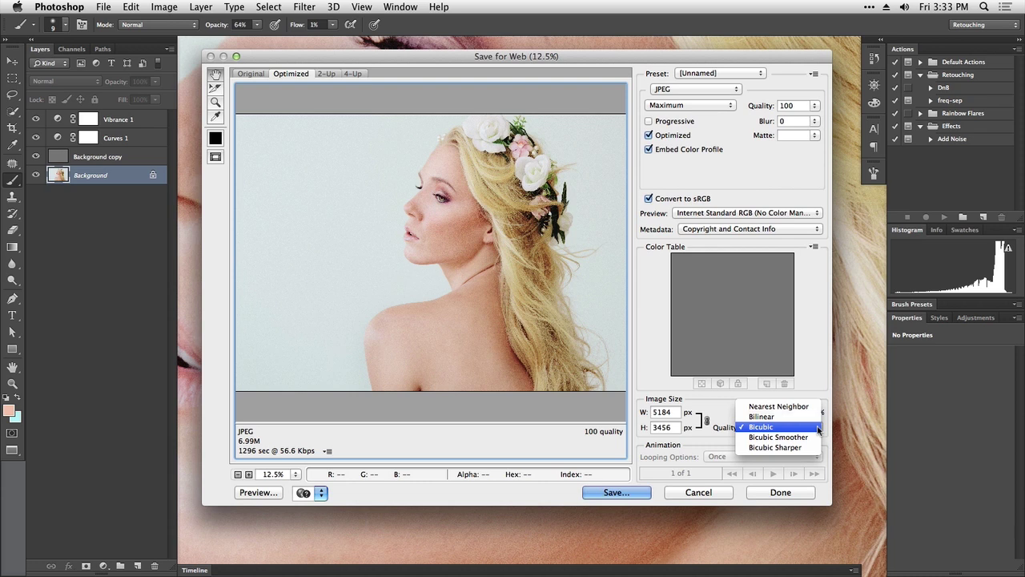